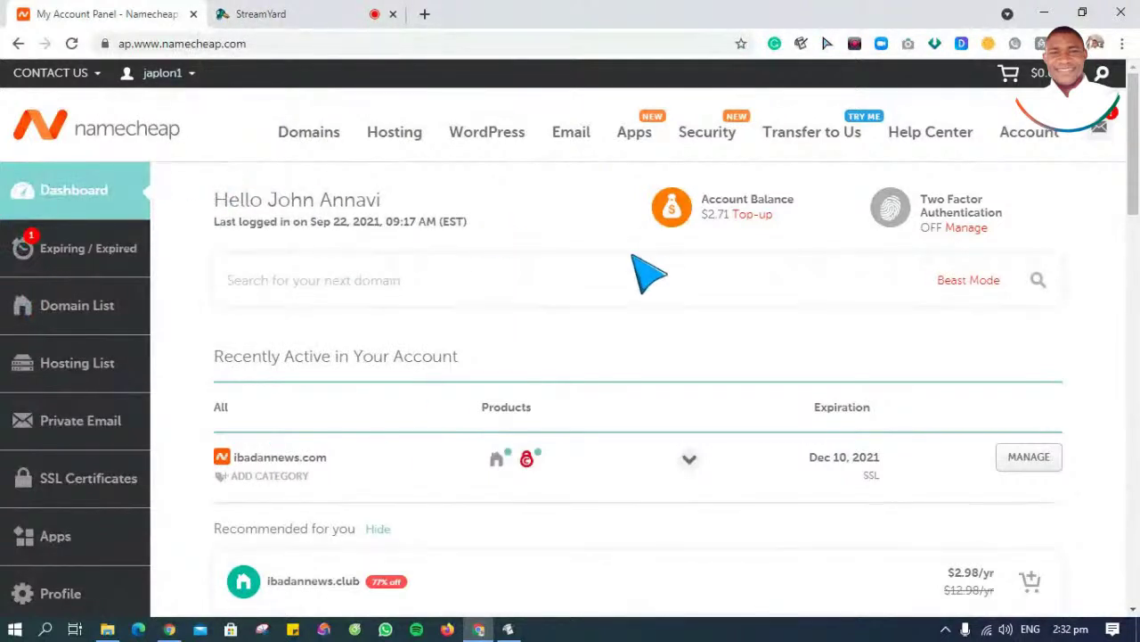
# - Open the account dashboard and examine the current account balance
pyautogui.moveTo(129, 84)
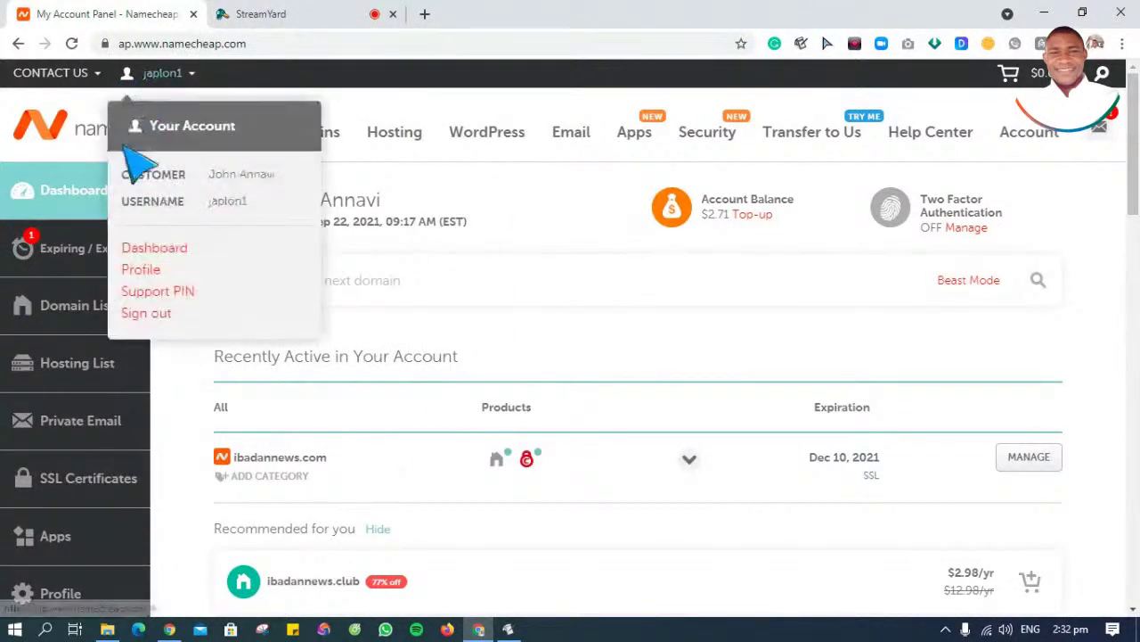
pyautogui.click(157, 254)
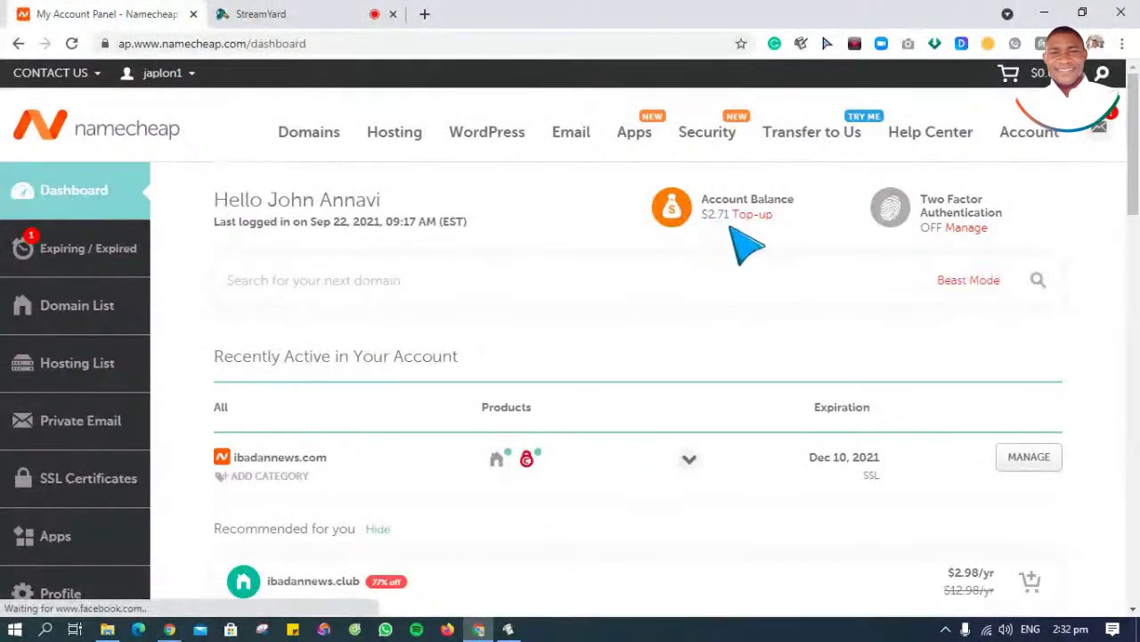
pyautogui.moveTo(729, 215); pyautogui.dragTo(710, 230)
pyautogui.click(710, 230)
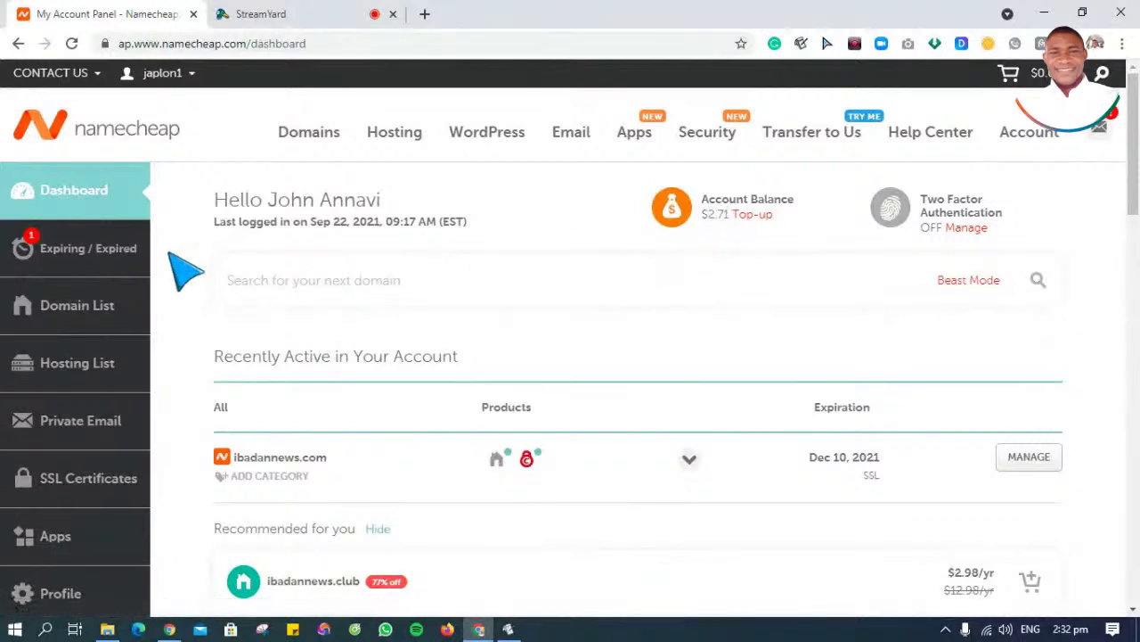
# - Review the expiring or expired products, and return to the dashboard
pyautogui.click(107, 249)
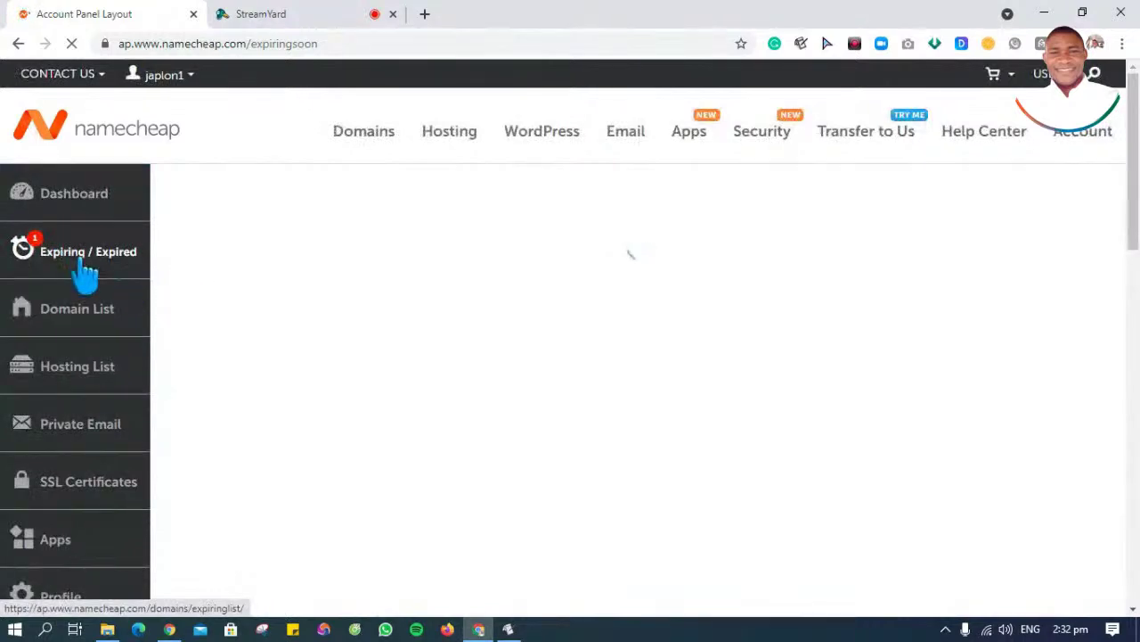
pyautogui.click(727, 258)
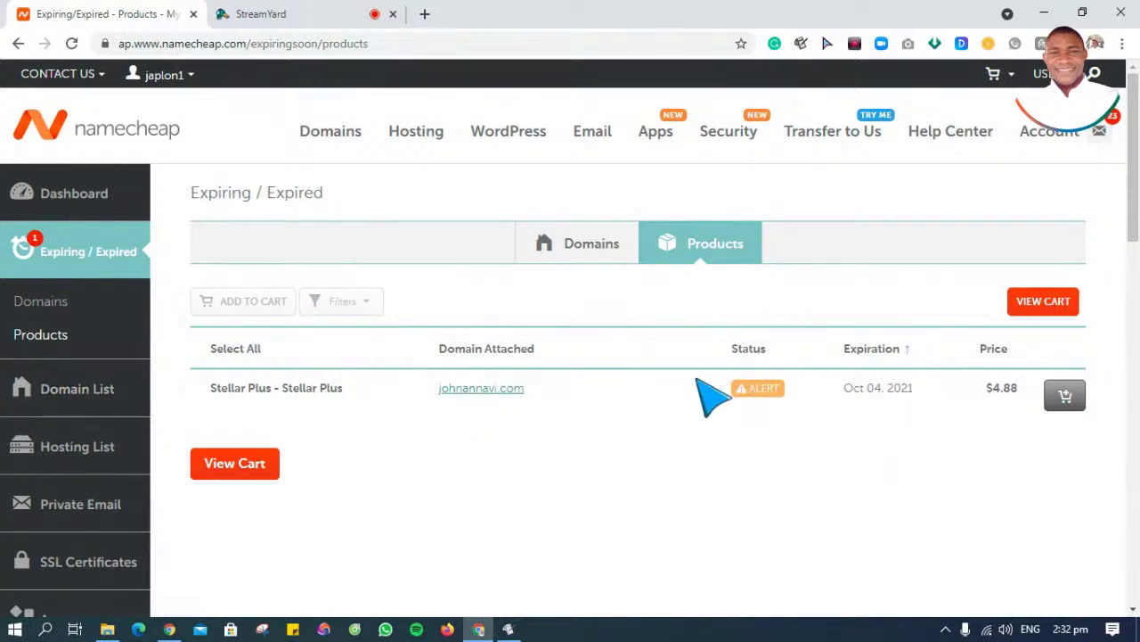
pyautogui.click(84, 204)
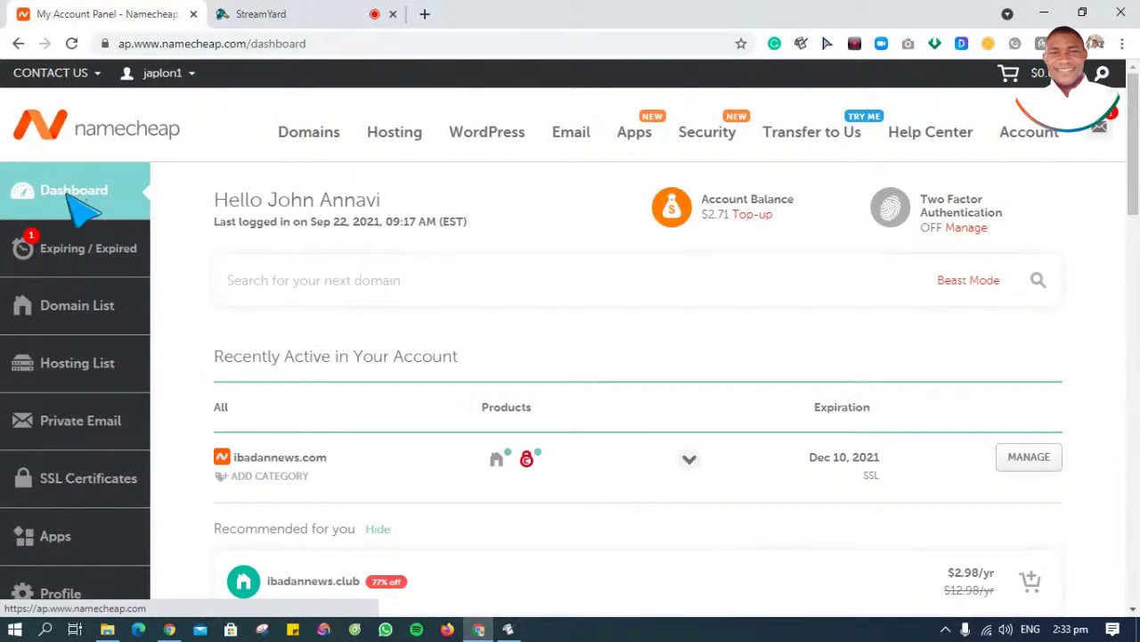
# - Open the account balance top-up page and proceed with Card Payment as the payment method
pyautogui.click(753, 215)
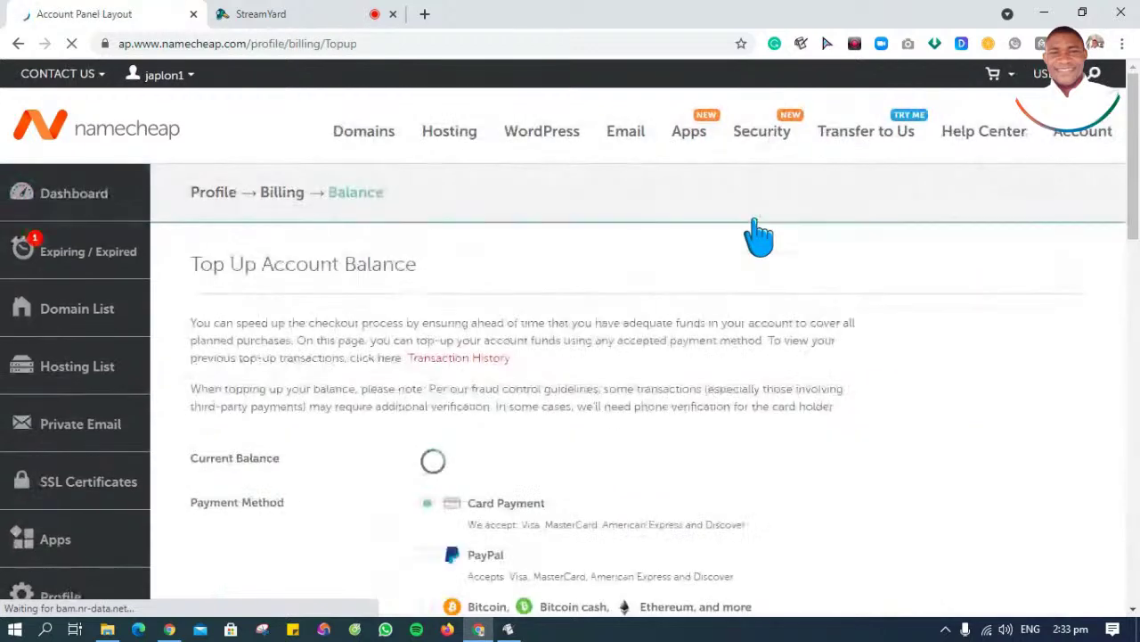
pyautogui.scroll(-1, 410, 389)
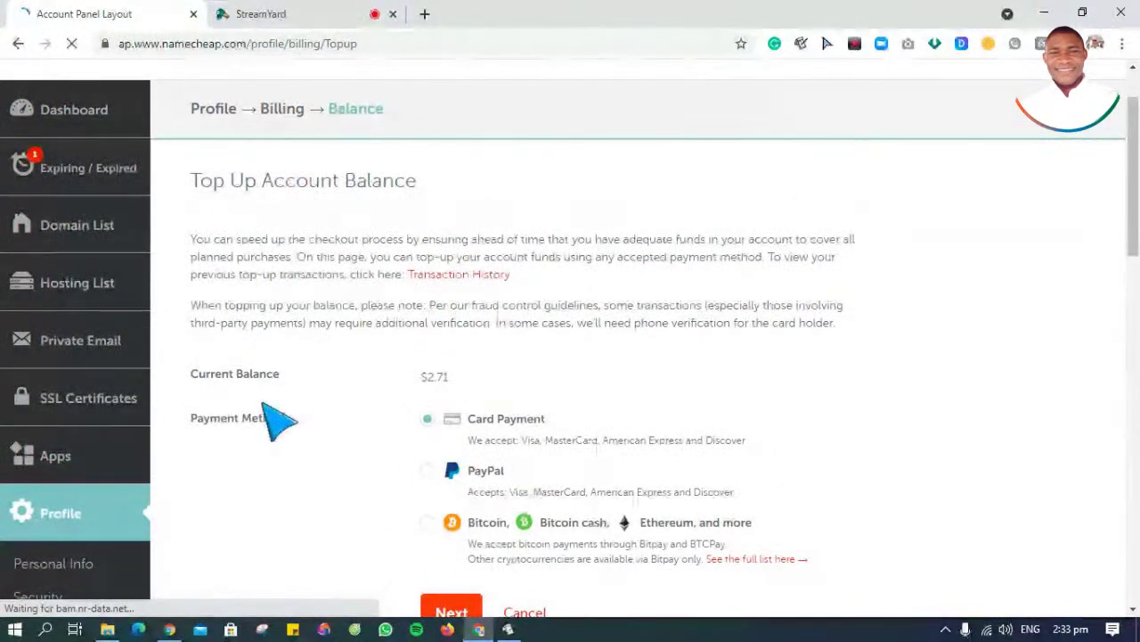
pyautogui.moveTo(193, 376); pyautogui.dragTo(327, 387)
pyautogui.moveTo(427, 376); pyautogui.dragTo(479, 388)
pyautogui.scroll(-2, 478, 388)
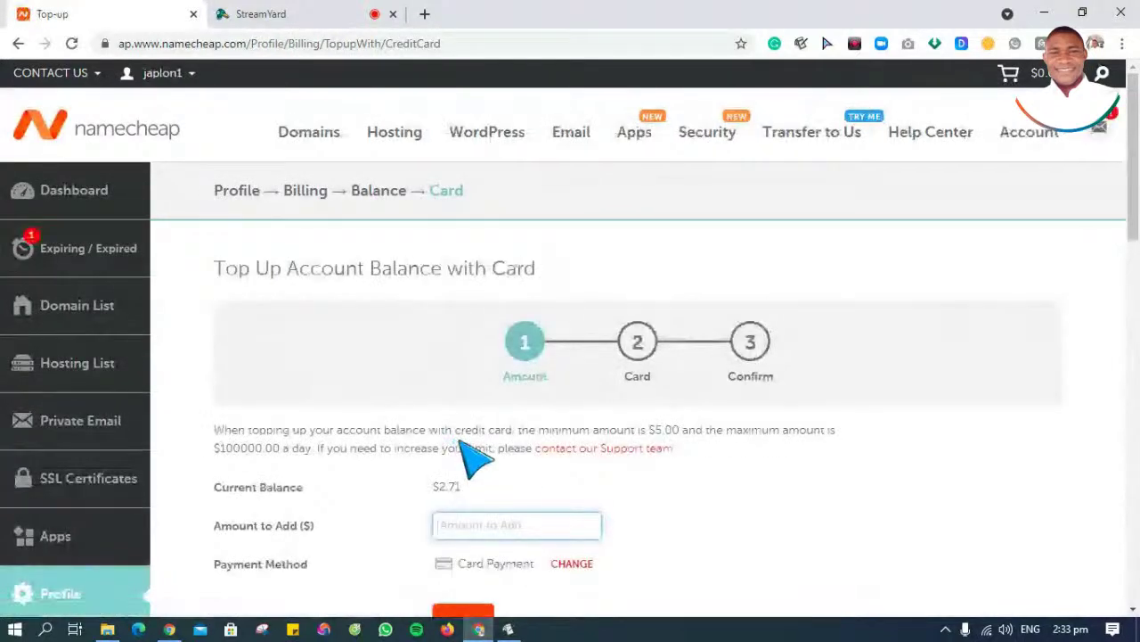
# - Enter 5 dollars as the amount to add to the account balance
pyautogui.click(461, 526)
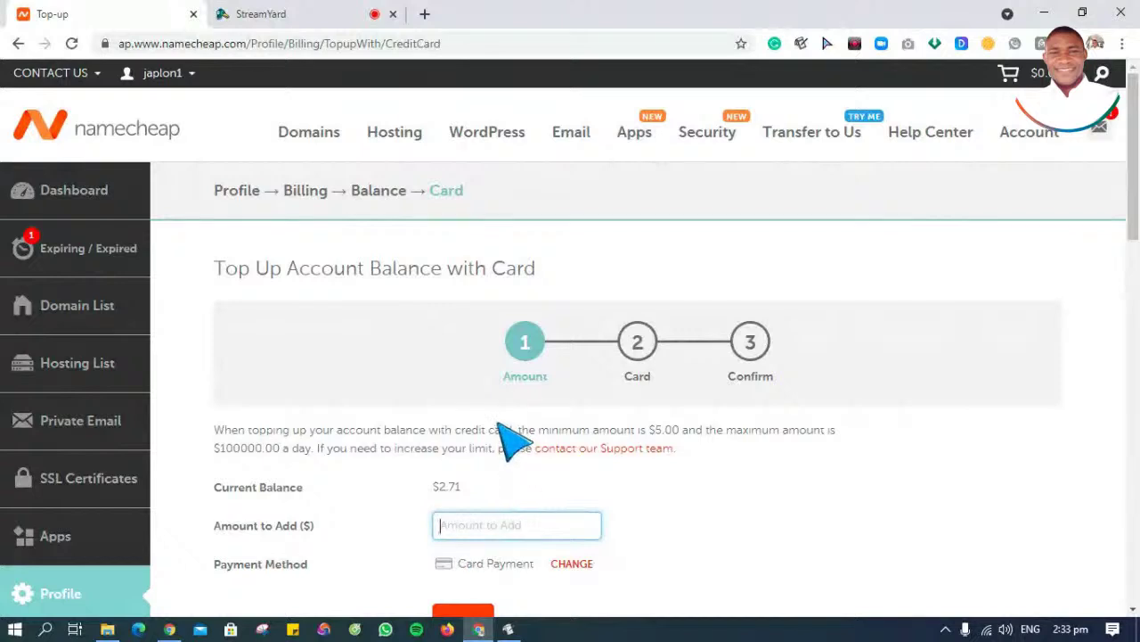
pyautogui.scroll(-1, 535, 357)
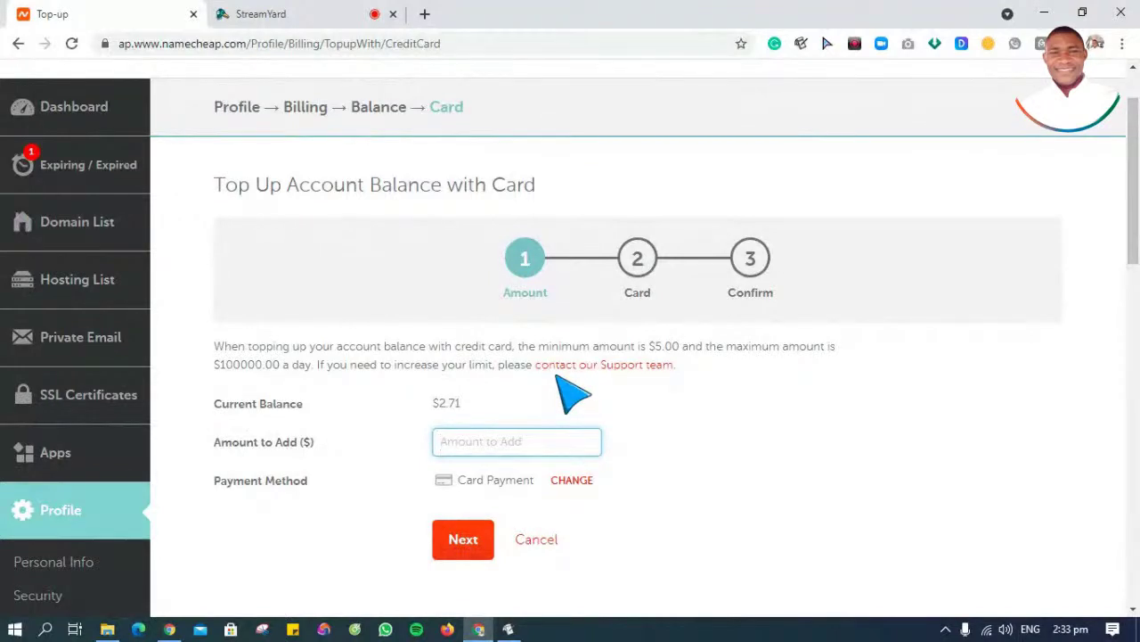
pyautogui.scroll(-2, 557, 375)
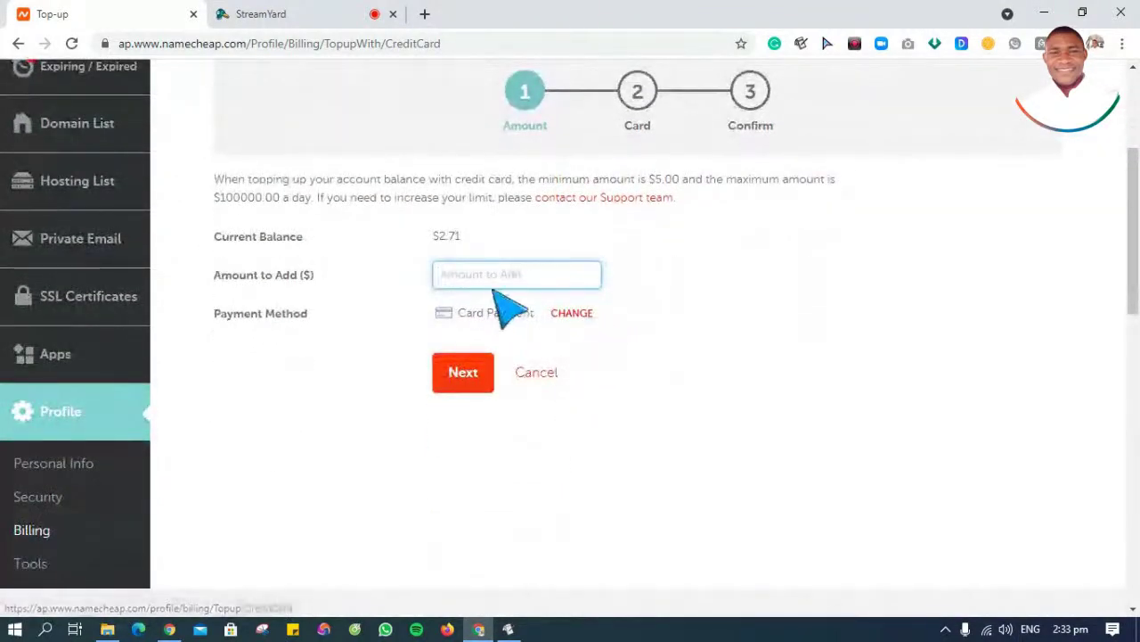
pyautogui.click(467, 279)
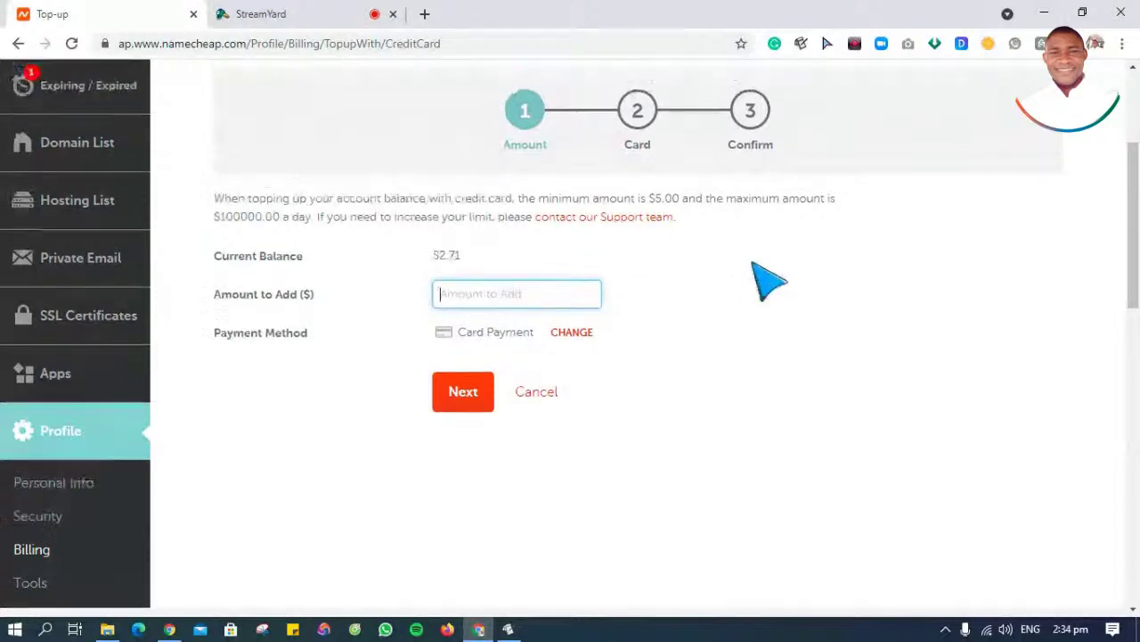
pyautogui.scroll(2, 763, 280)
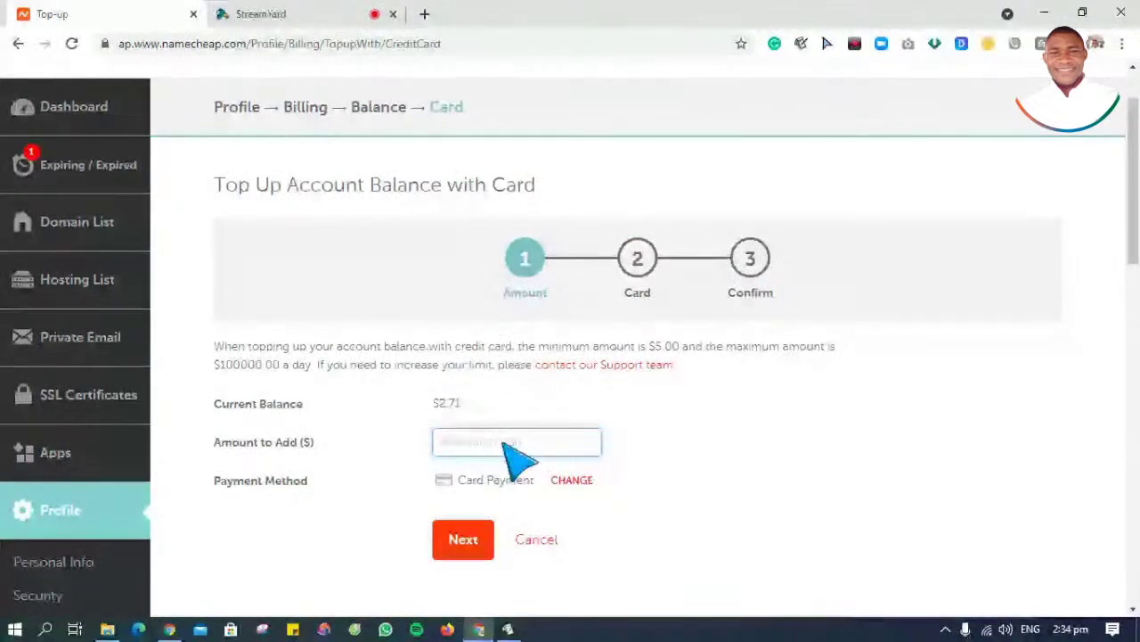
pyautogui.write('5')
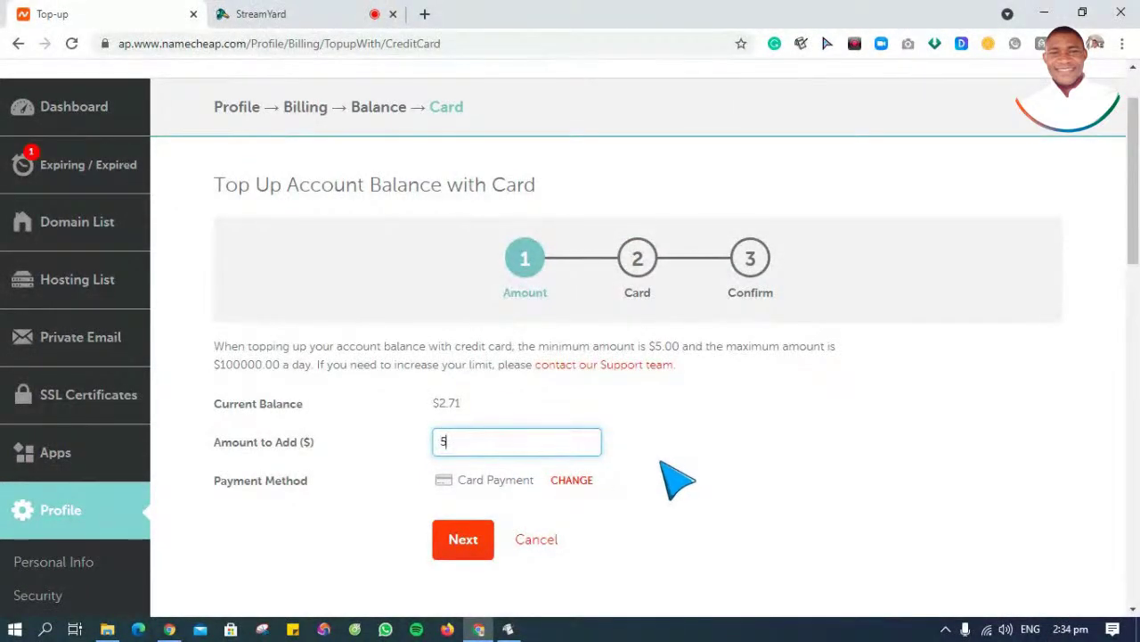
# - Try 3 dollars as the amount to add, and set it back to 5
pyautogui.press('BackSpace')
pyautogui.write('3')
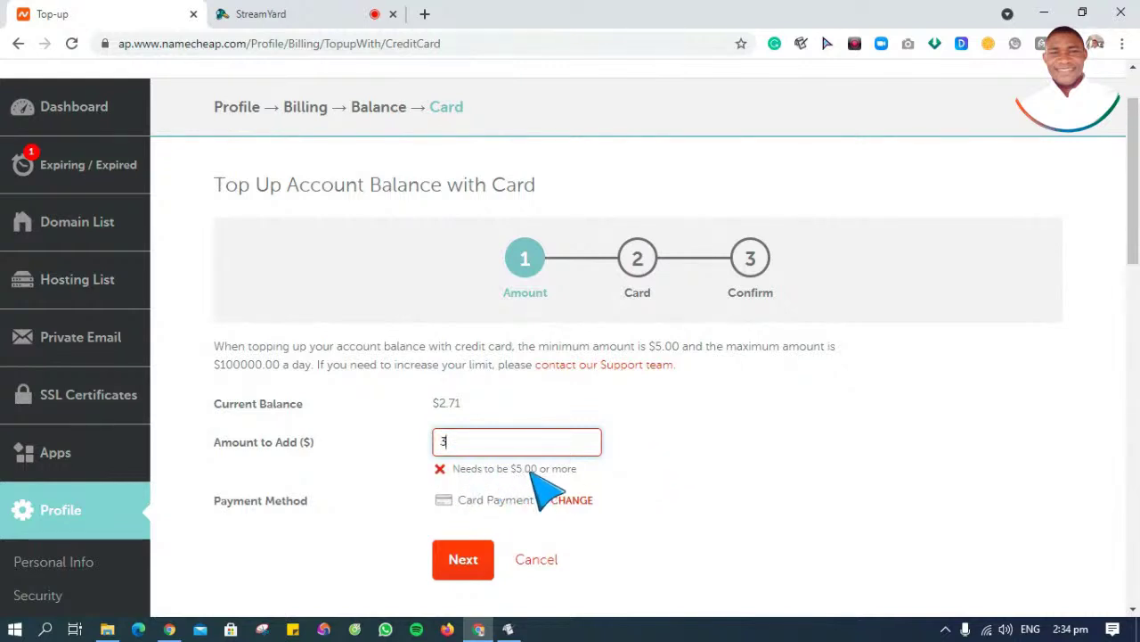
pyautogui.press('BackSpace')
pyautogui.write('5')
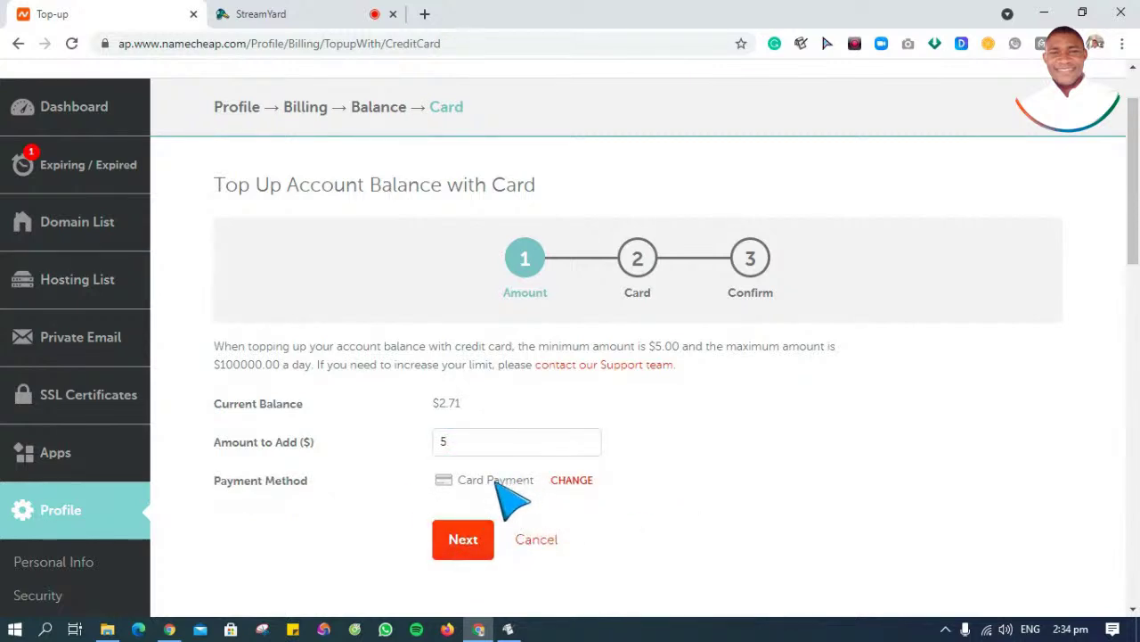
# - Continue to the card details and submit the saved UBA Card as the card for the top-up
pyautogui.click(464, 549)
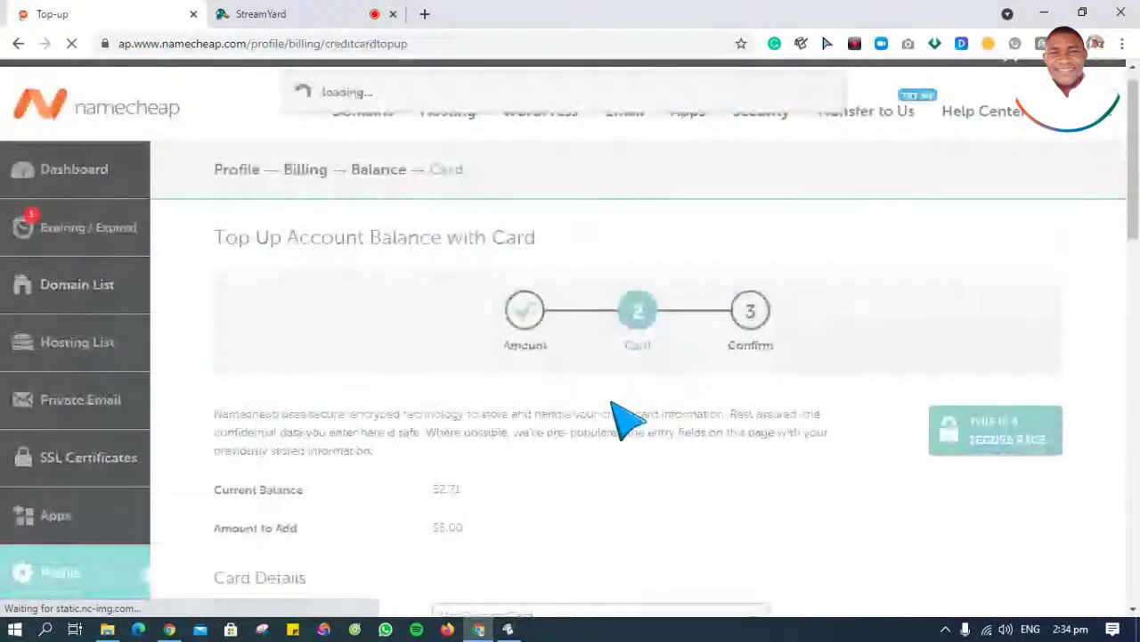
pyautogui.scroll(-2, 777, 405)
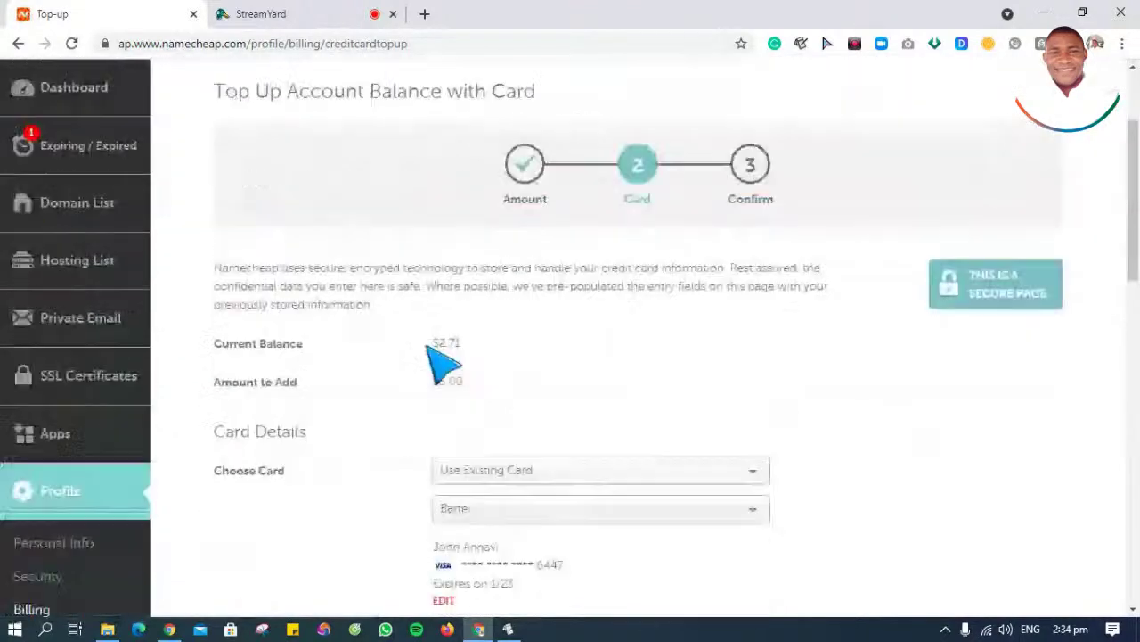
pyautogui.scroll(-1, 535, 436)
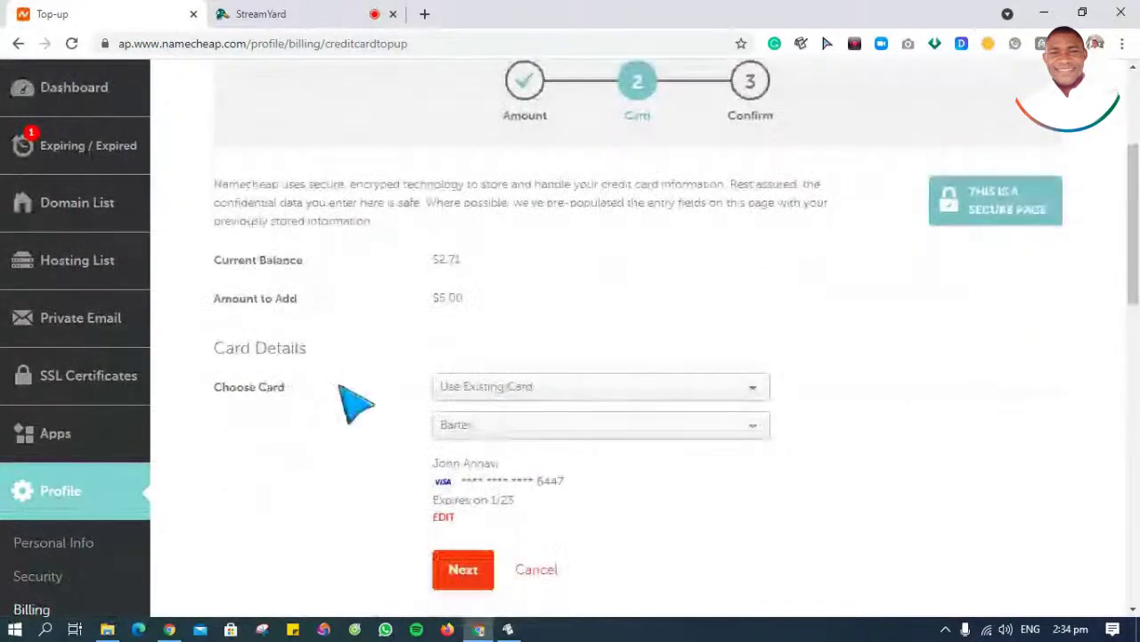
pyautogui.click(517, 428)
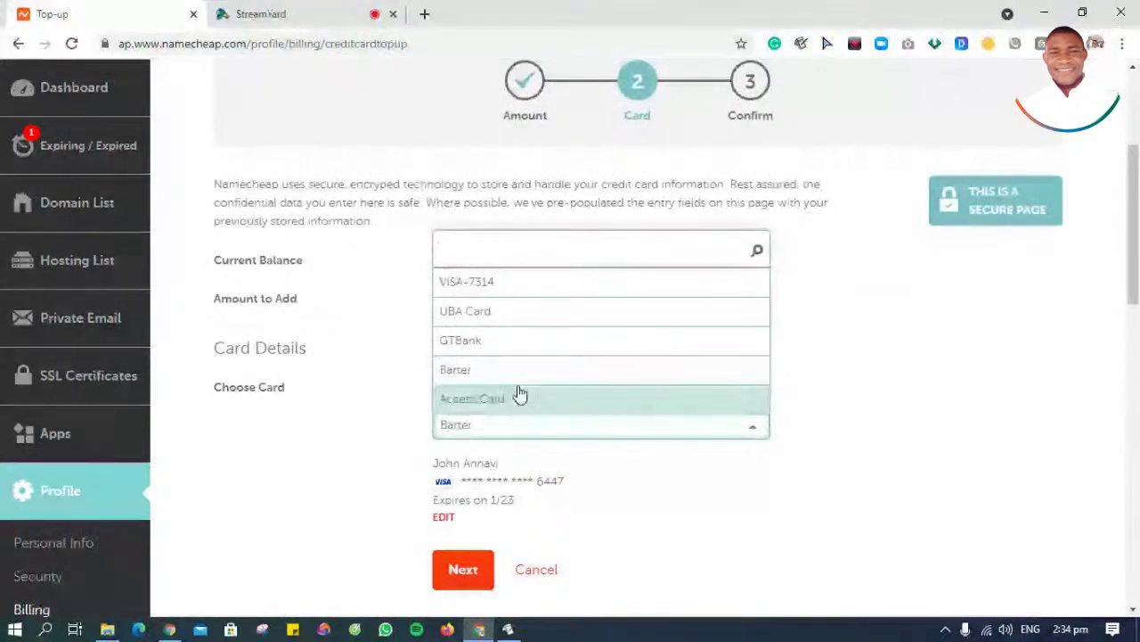
pyautogui.click(517, 311)
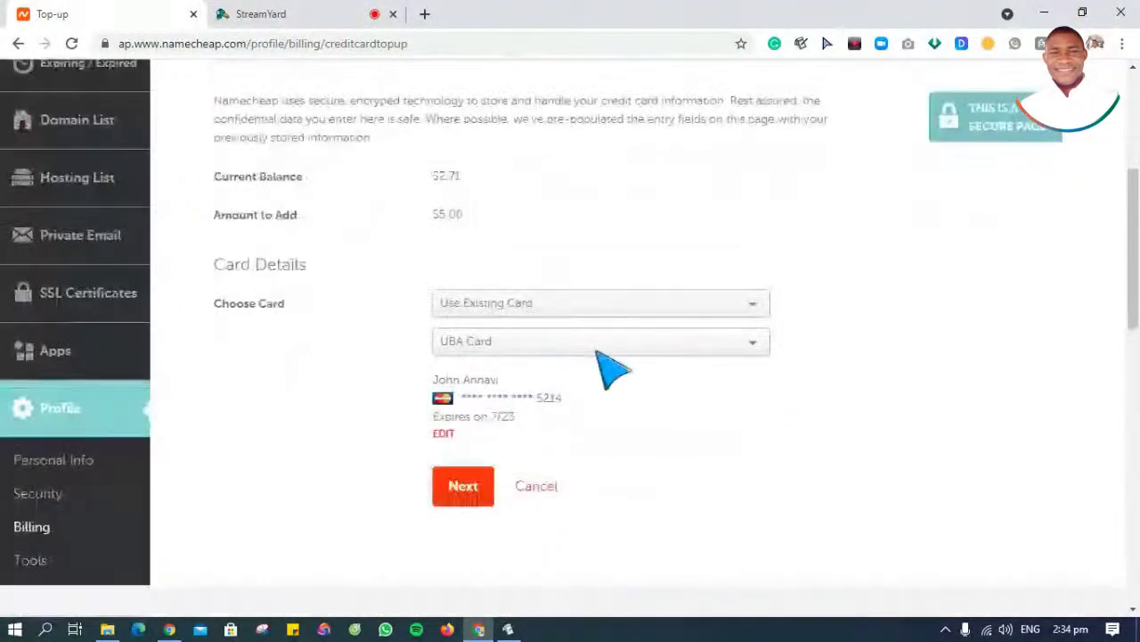
pyautogui.click(464, 486)
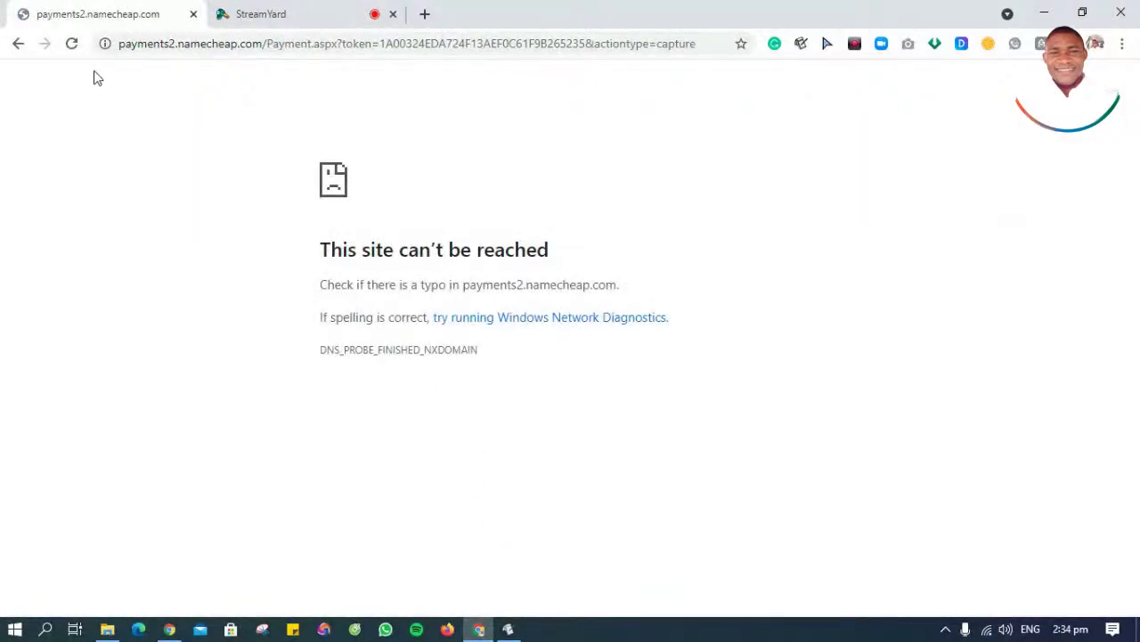
# - Reload the payment page with form resubmission and charge the $5.00 top-up to the chosen card
pyautogui.click(70, 44)
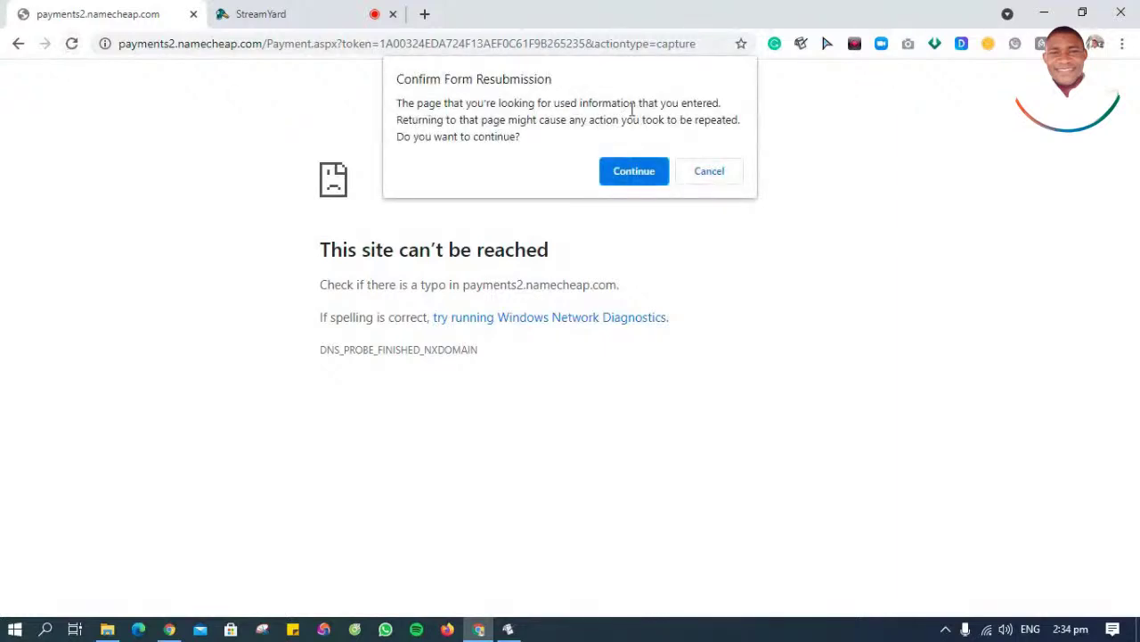
pyautogui.click(622, 171)
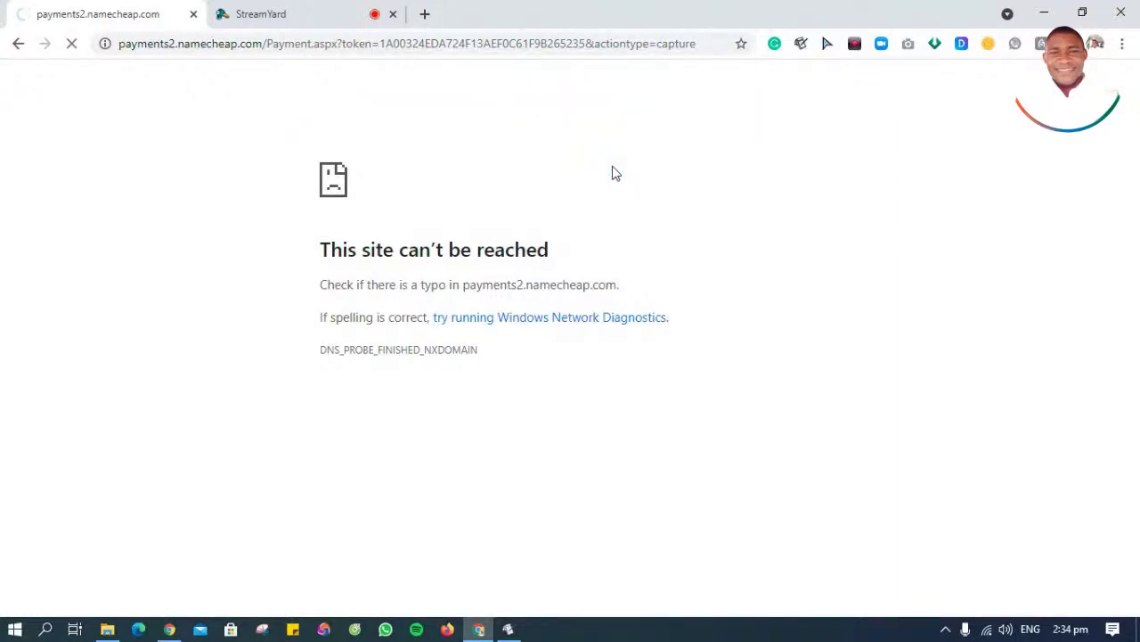
pyautogui.scroll(-2, 433, 326)
pyautogui.scroll(-1, 450, 334)
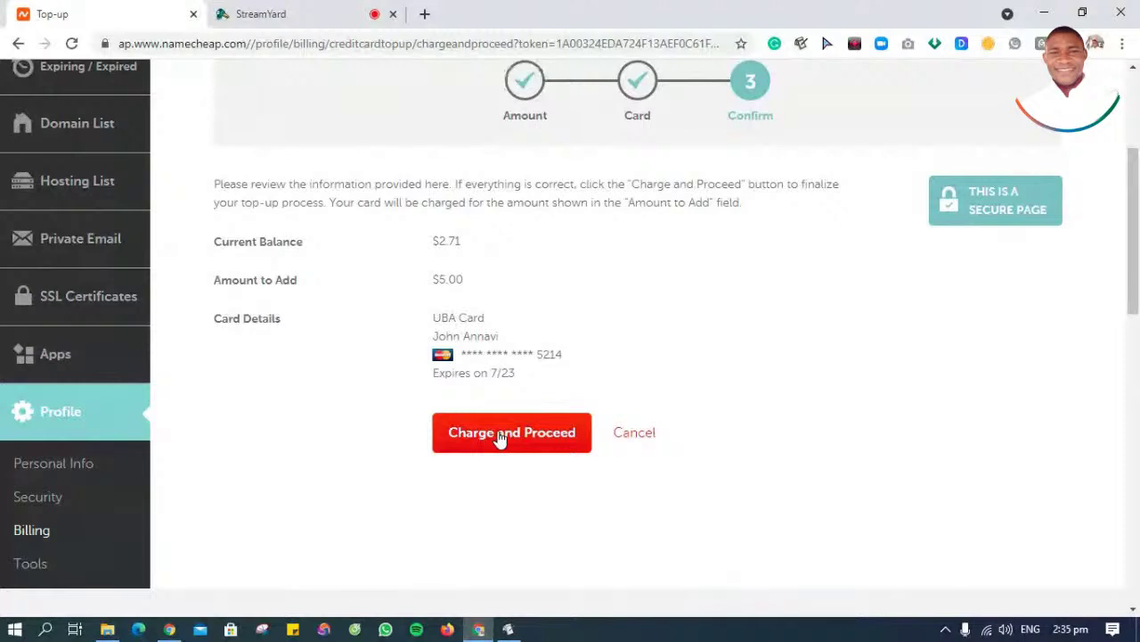
pyautogui.click(499, 437)
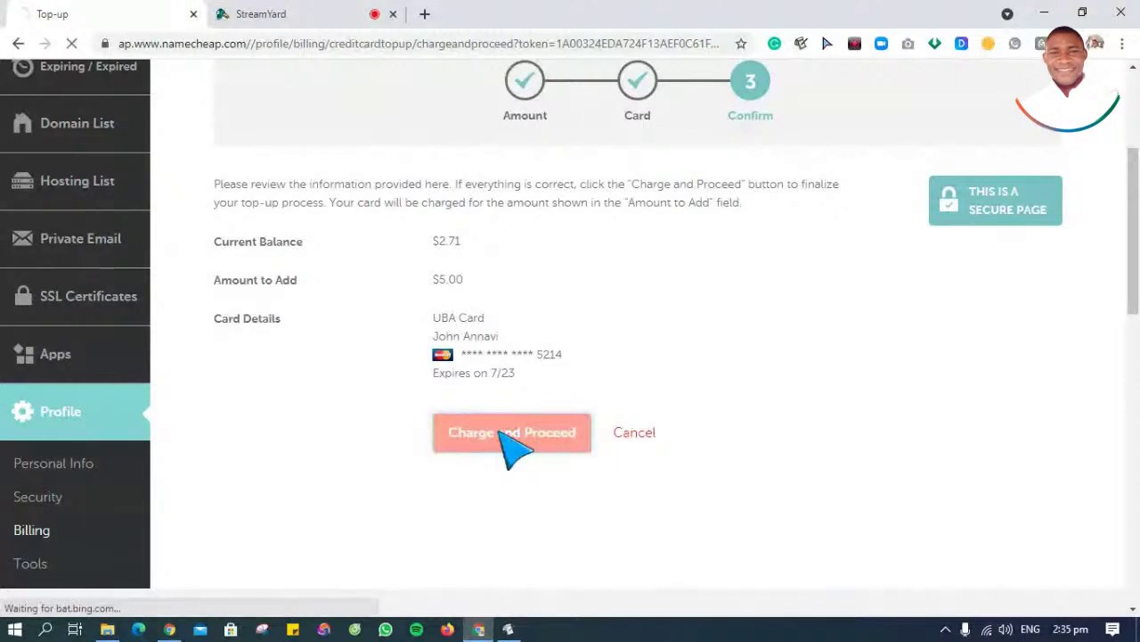
# - Cancel out of the top-up confirmation page and review the account funds and history sections on the Billing page
pyautogui.click(638, 436)
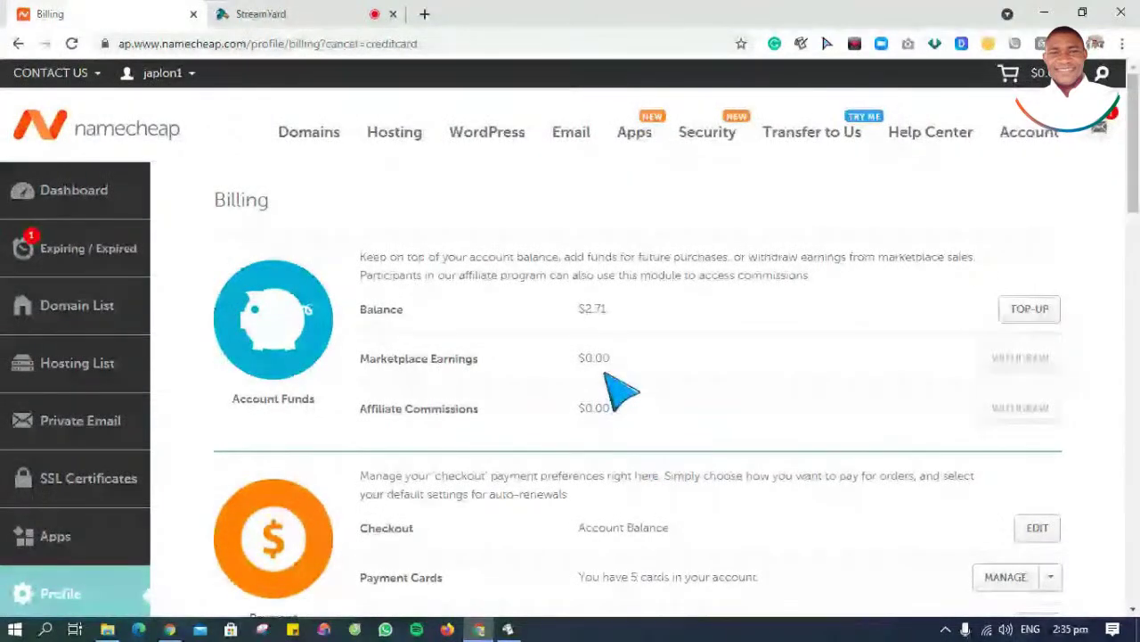
pyautogui.scroll(-4, 619, 383)
pyautogui.scroll(-4, 618, 383)
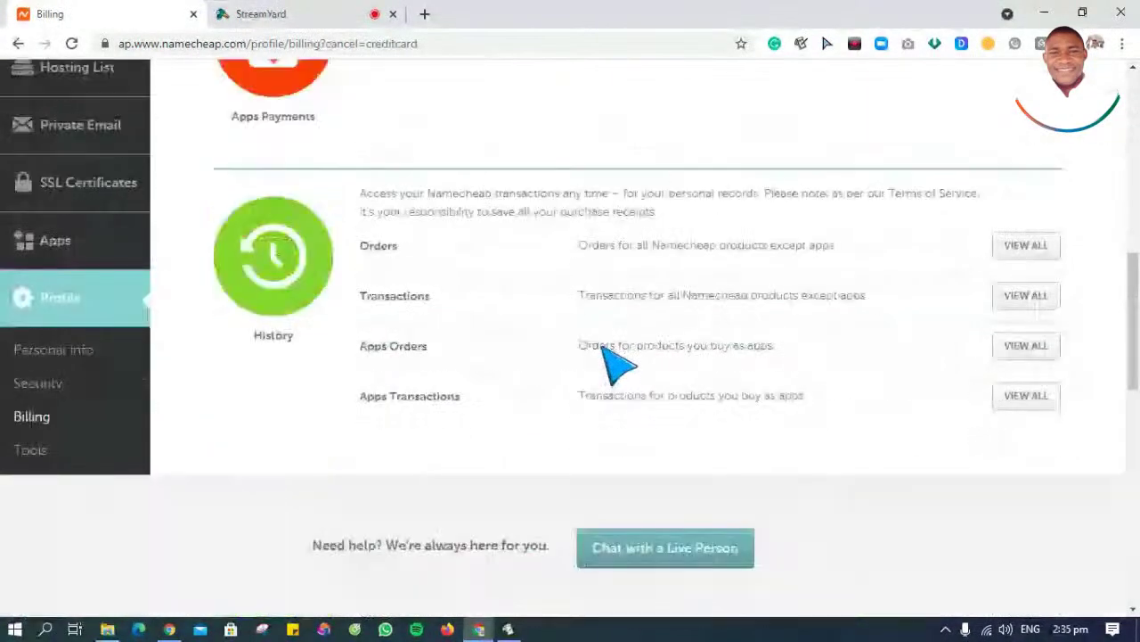
pyautogui.scroll(8, 611, 364)
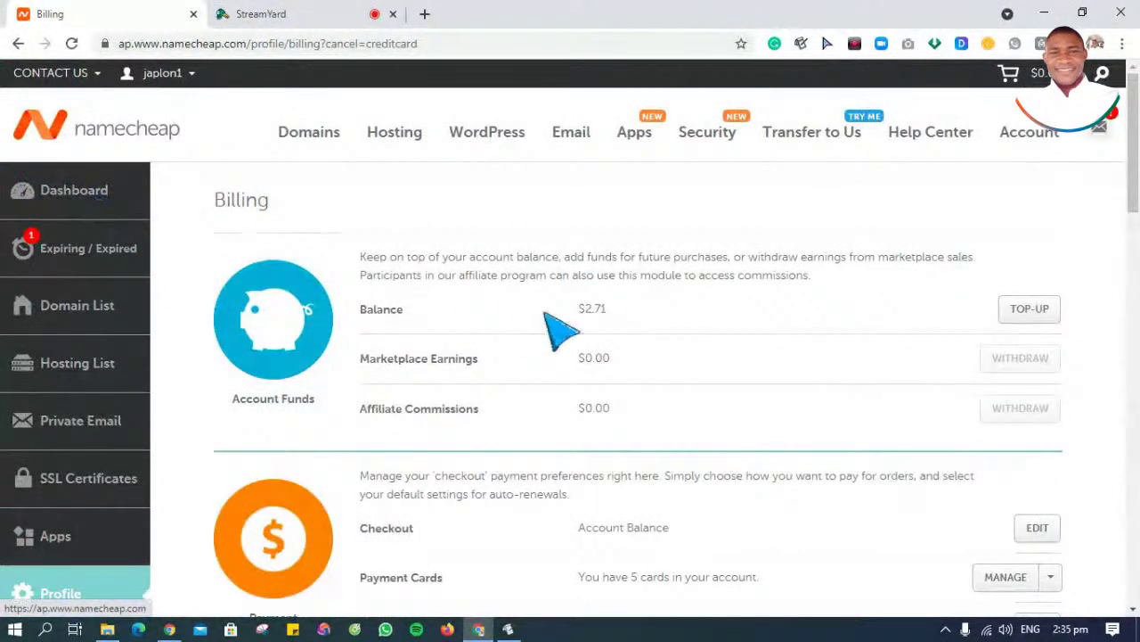
# - Return to the dashboard and check the account balance after the top-up
pyautogui.click(65, 189)
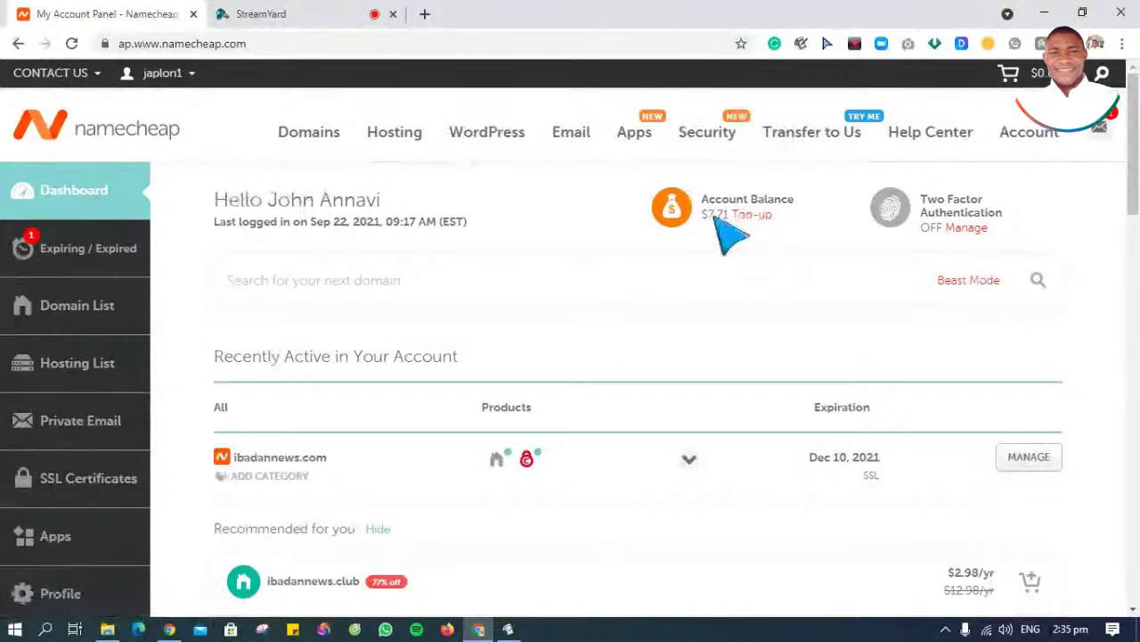
pyautogui.click(1099, 126)
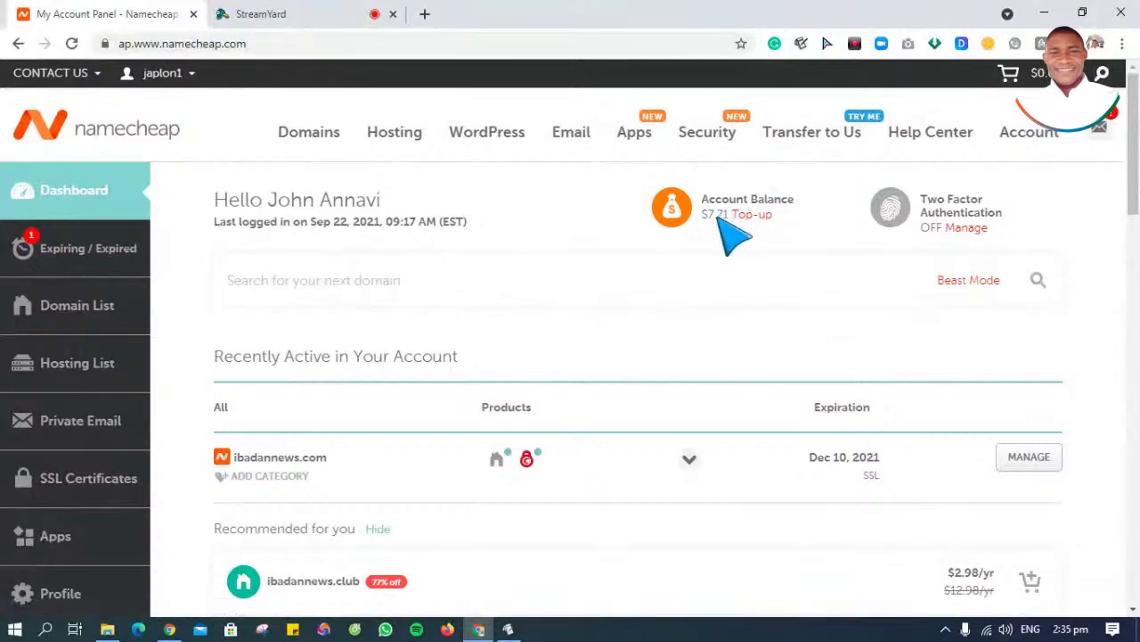
pyautogui.moveTo(732, 216); pyautogui.dragTo(702, 215)
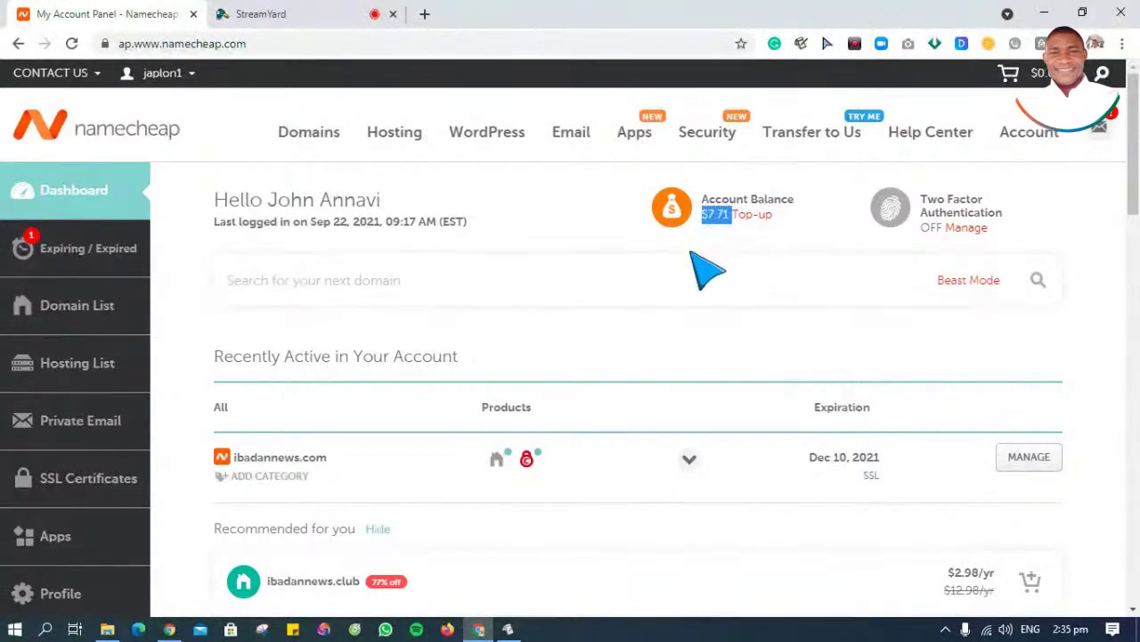
pyautogui.scroll(-3, 751, 323)
pyautogui.scroll(3, 751, 319)
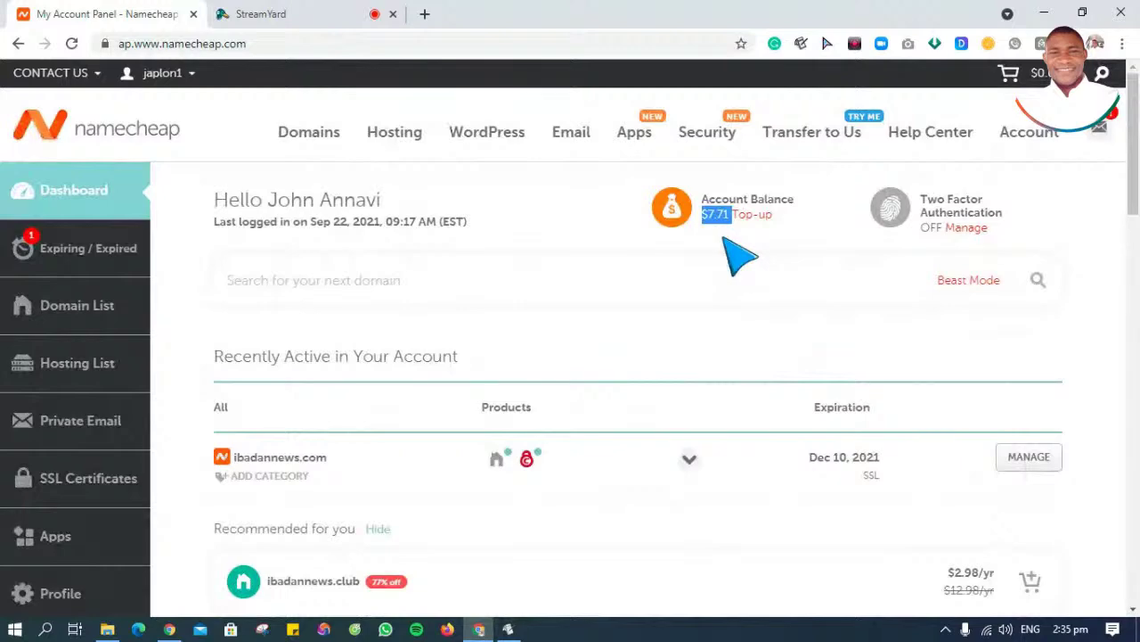
pyautogui.moveTo(1133, 212); pyautogui.dragTo(1136, 339)
pyautogui.scroll(10, 891, 267)
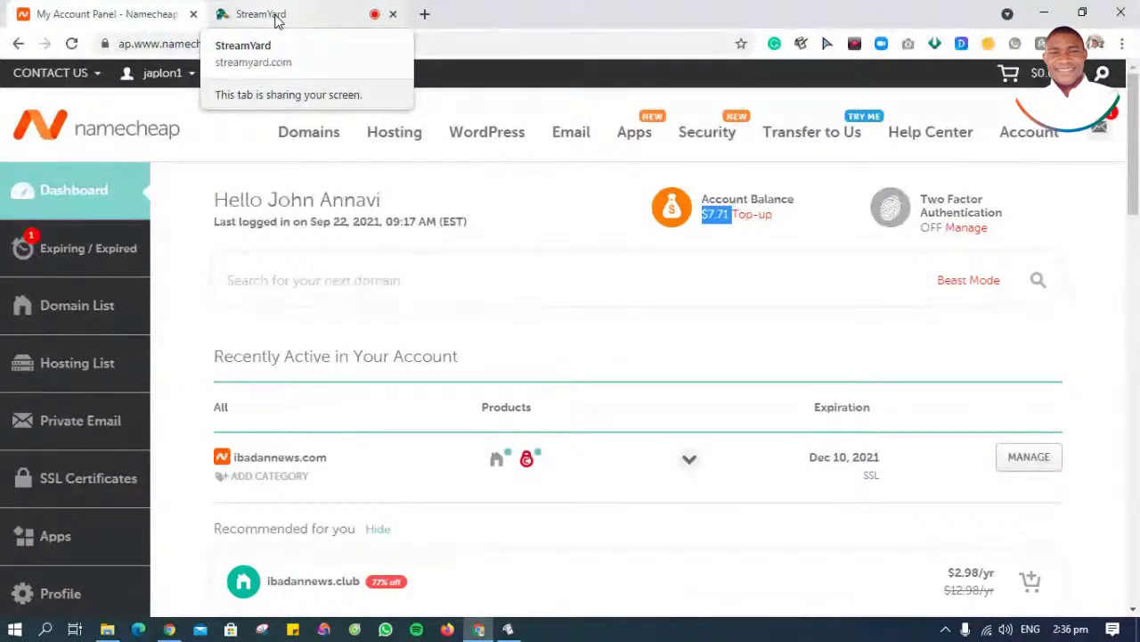
# - Switch to StreamYard and put the other participant's shared screen on the live stream
pyautogui.click(345, 9)
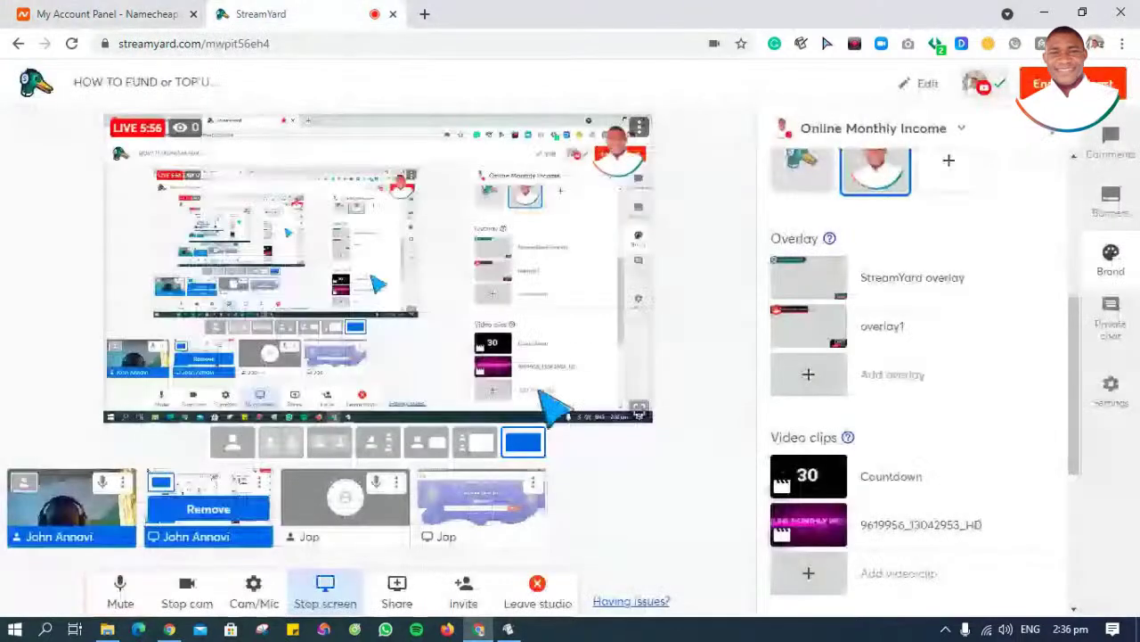
pyautogui.click(489, 522)
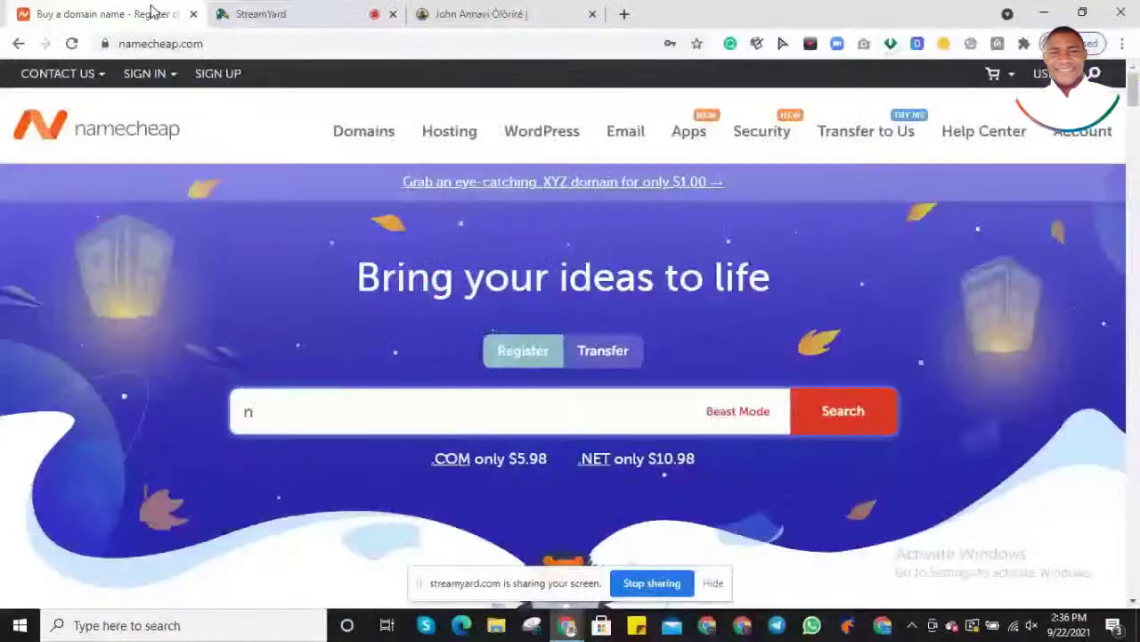